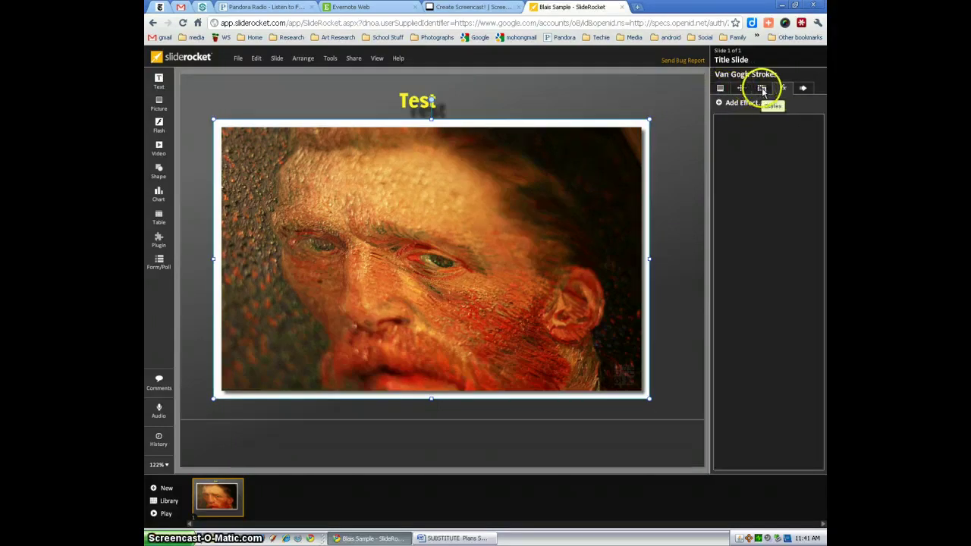
- Lower the Van Gogh picture's opacity slightly and turn on a solid stroke for it
left_click(762, 88)
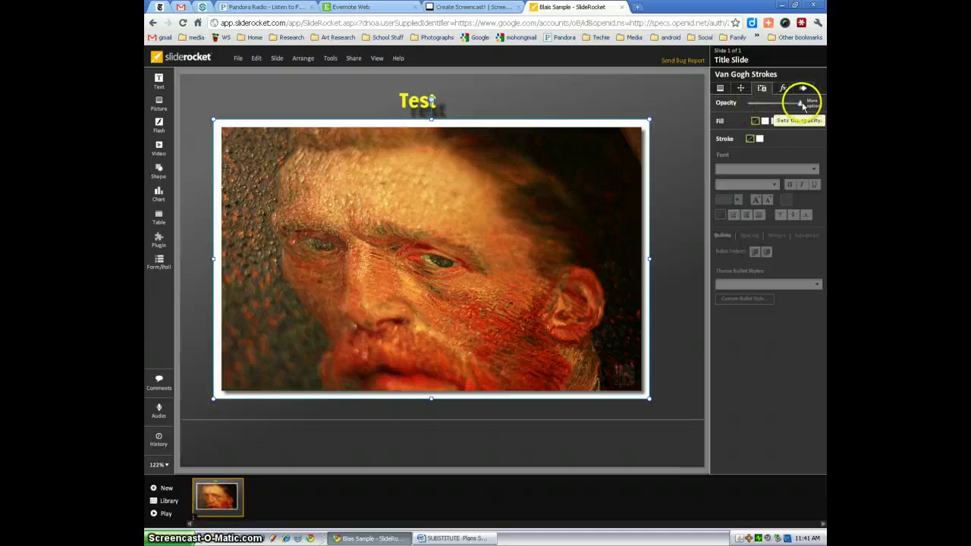
mouse_move(801, 103)
left_mouse_down()
mouse_move(782, 106)
mouse_move(792, 105)
left_mouse_up()
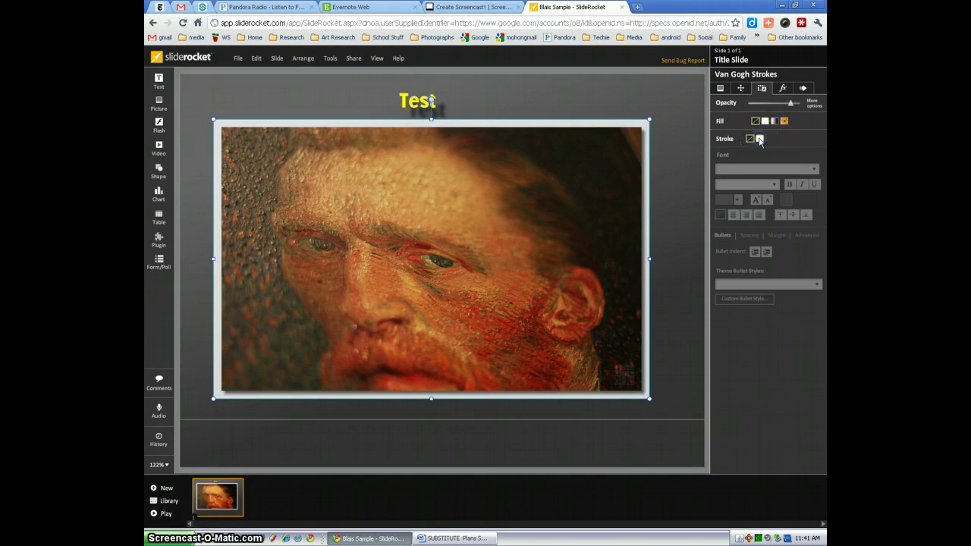
left_click(759, 138)
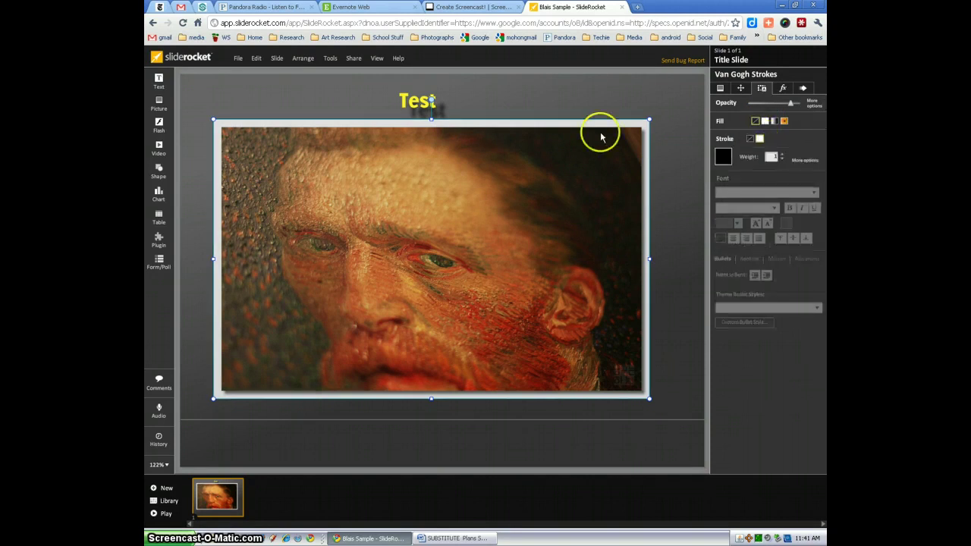
- Try a light purple colour for the picture's stroke and undo that colour change
left_click(724, 156)
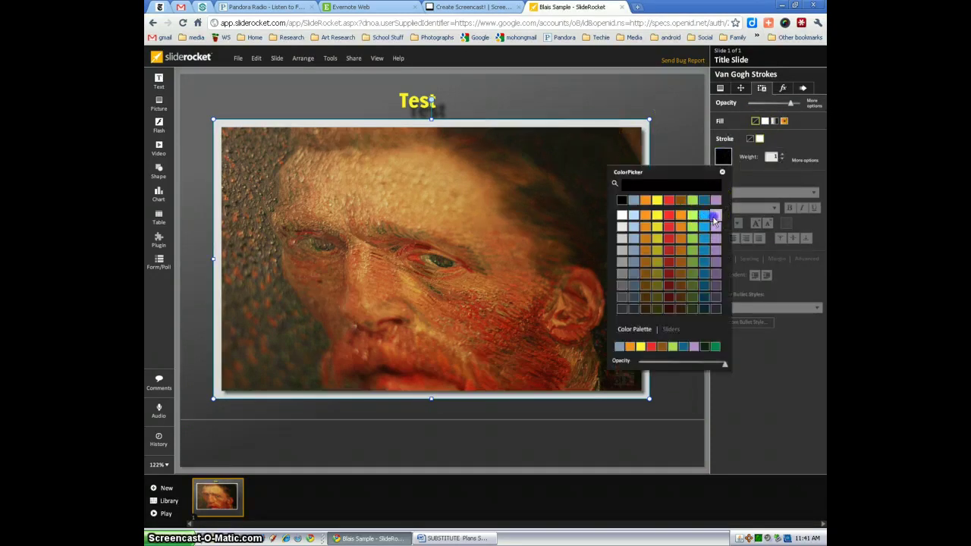
left_click(714, 218)
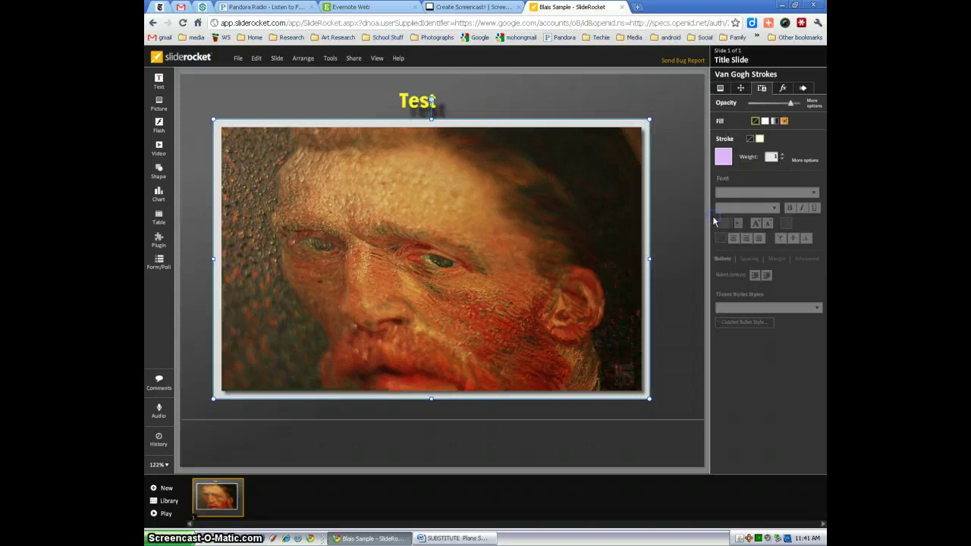
left_click(535, 95)
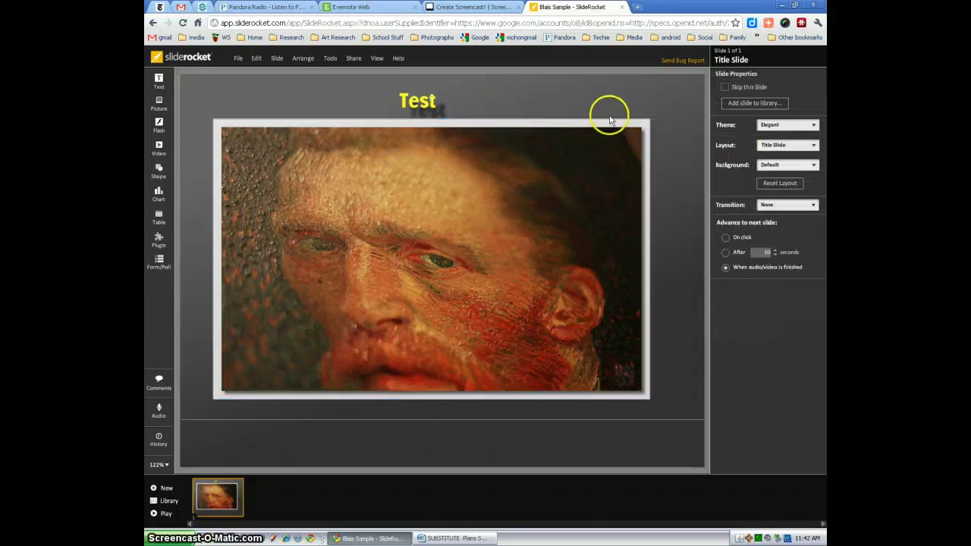
left_click(257, 58)
left_click(259, 70)
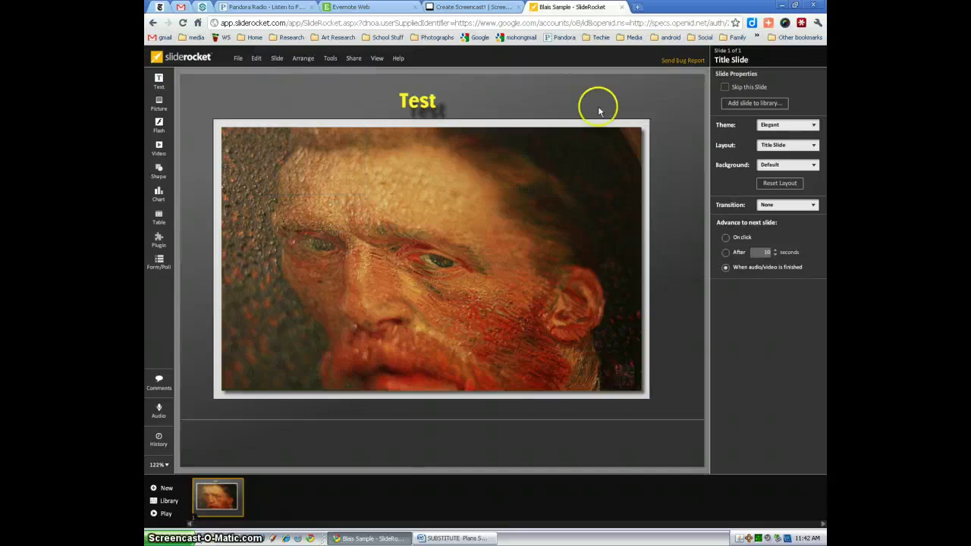
- Align the Van Gogh picture to the horizontal centre of the slide
left_click(630, 165)
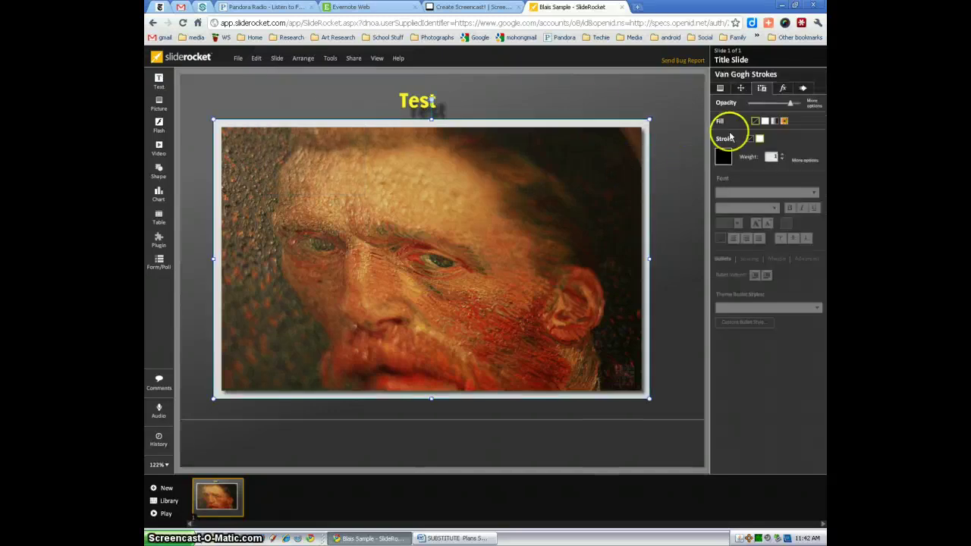
left_click(741, 88)
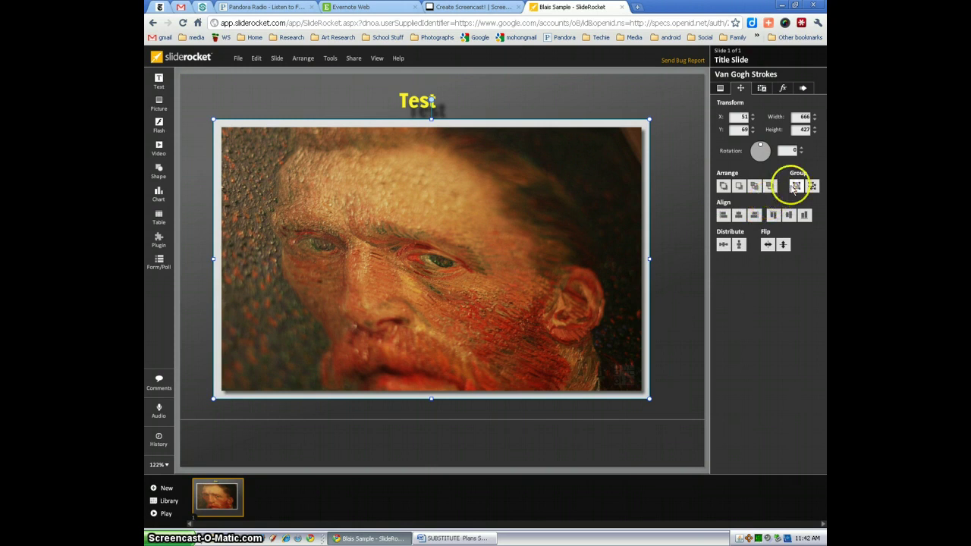
left_click(744, 215)
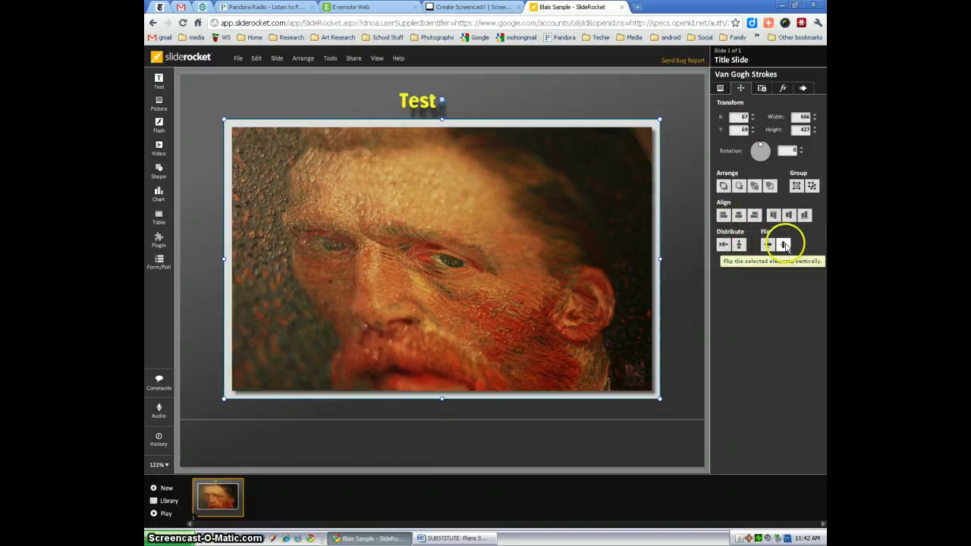
- Flip the picture horizontally and flip it back to its original orientation
left_click(769, 244)
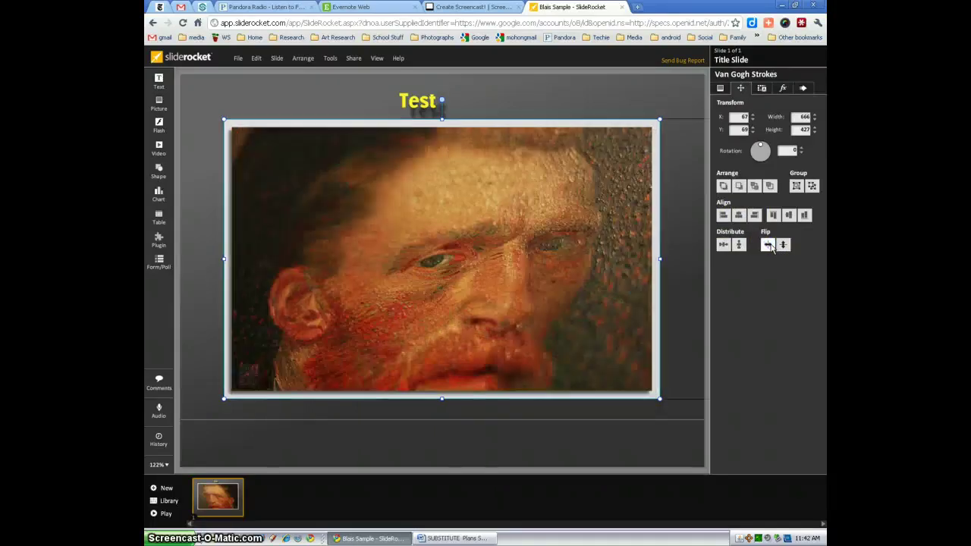
left_click(769, 245)
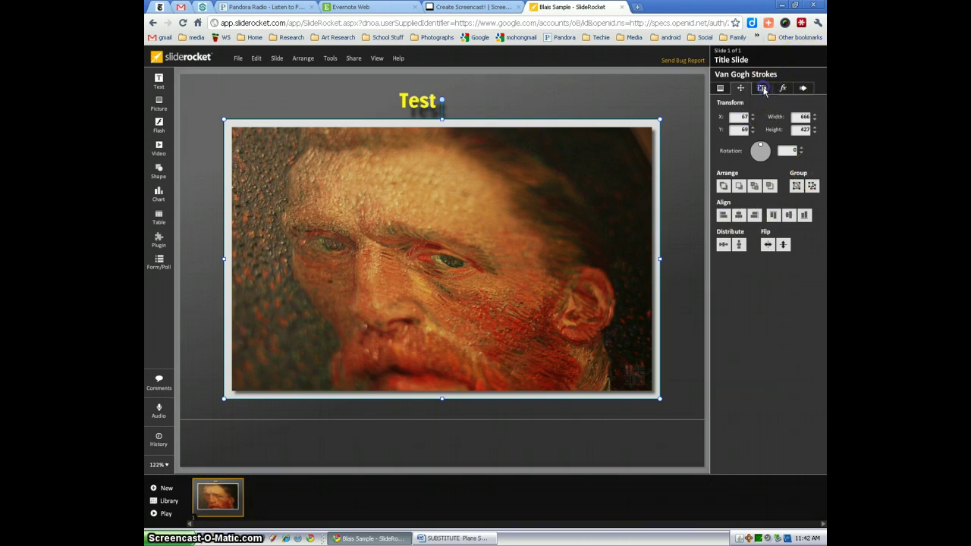
- Add a DropShadow effect to the picture with a distance of 62
left_click(762, 90)
left_click(784, 89)
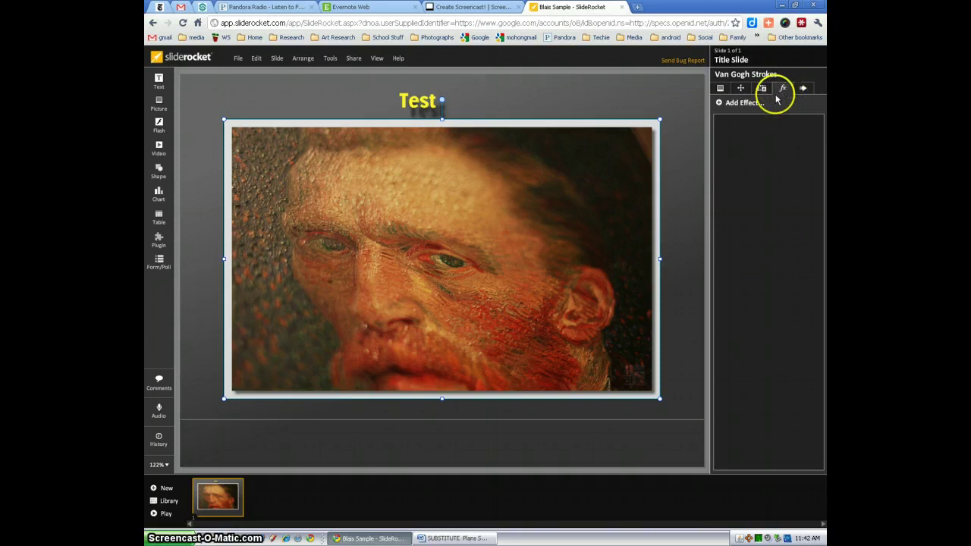
left_click(744, 102)
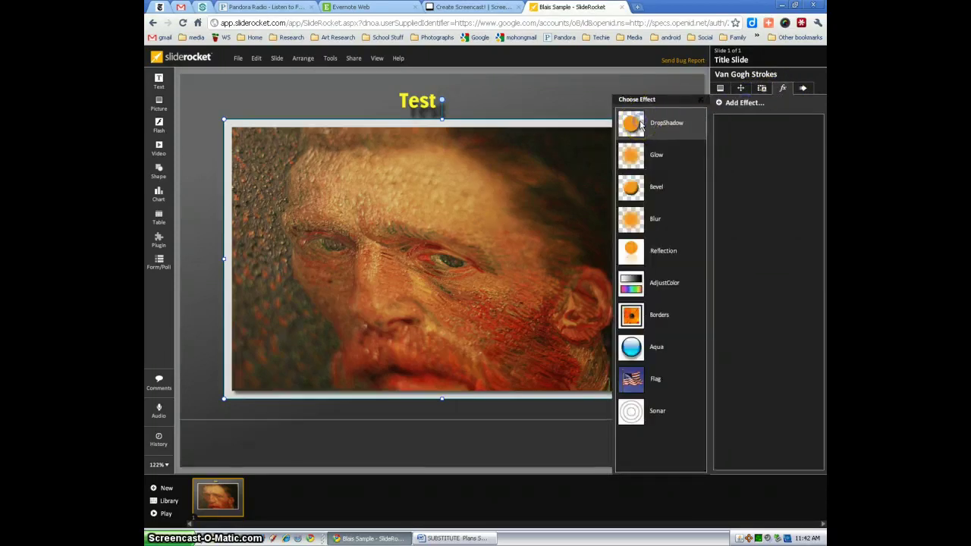
left_click(640, 124)
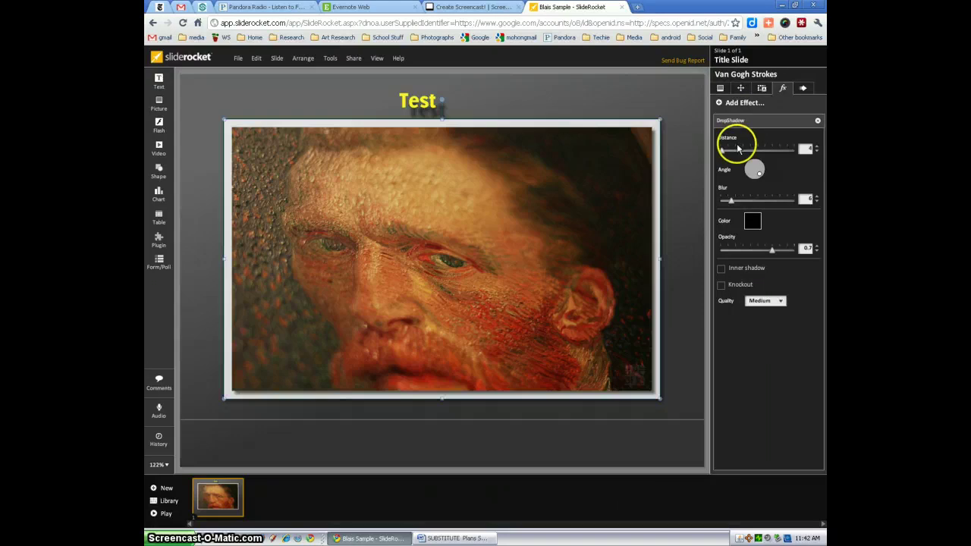
mouse_move(736, 145)
left_mouse_down()
mouse_move(724, 153)
mouse_move(745, 154)
left_mouse_up()
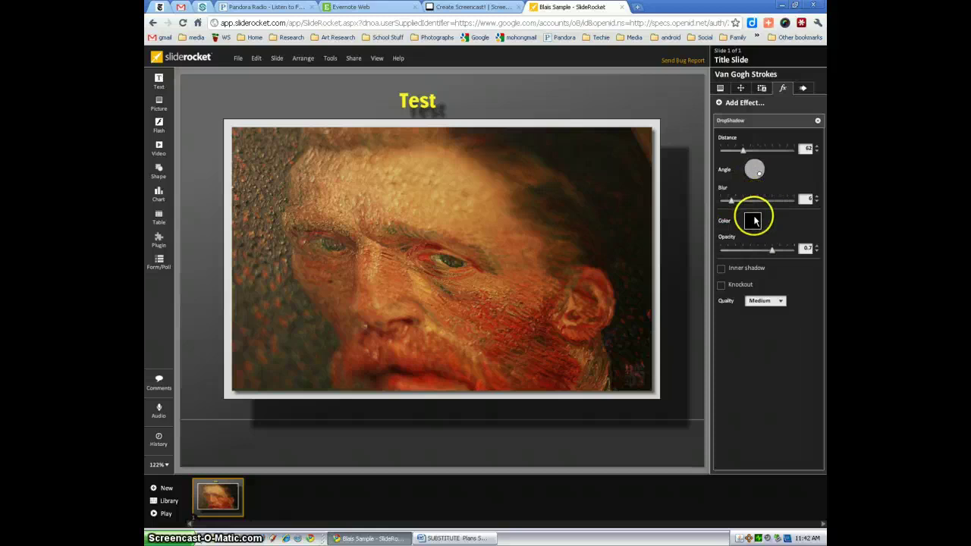
- Set the drop shadow's colour to dark red and its opacity to 0.5
left_click(753, 220)
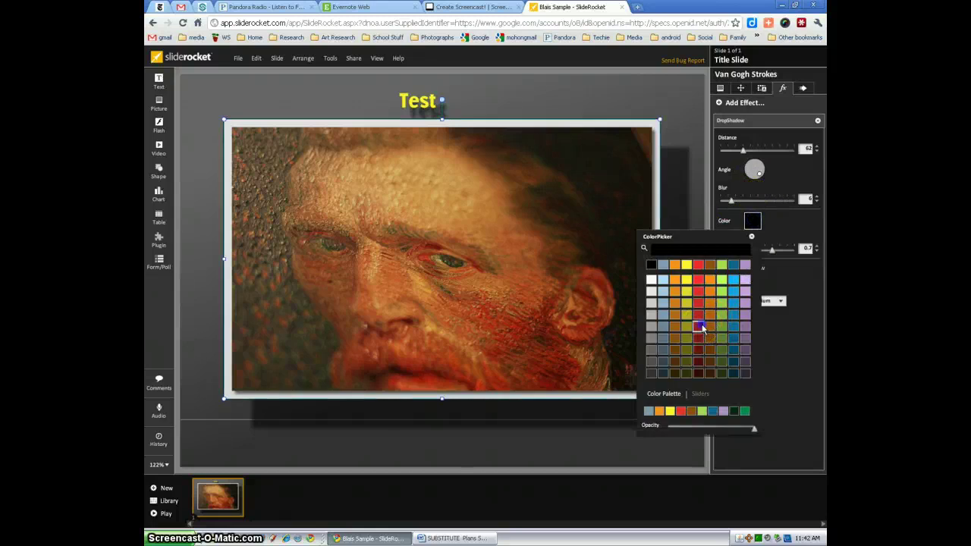
left_click(700, 326)
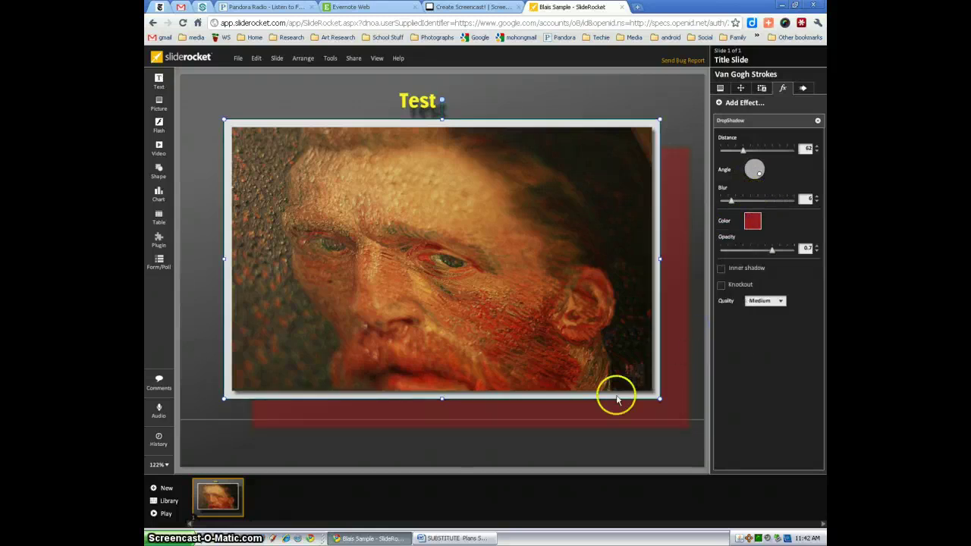
left_click(769, 250)
left_click_drag(759, 248, 757, 250)
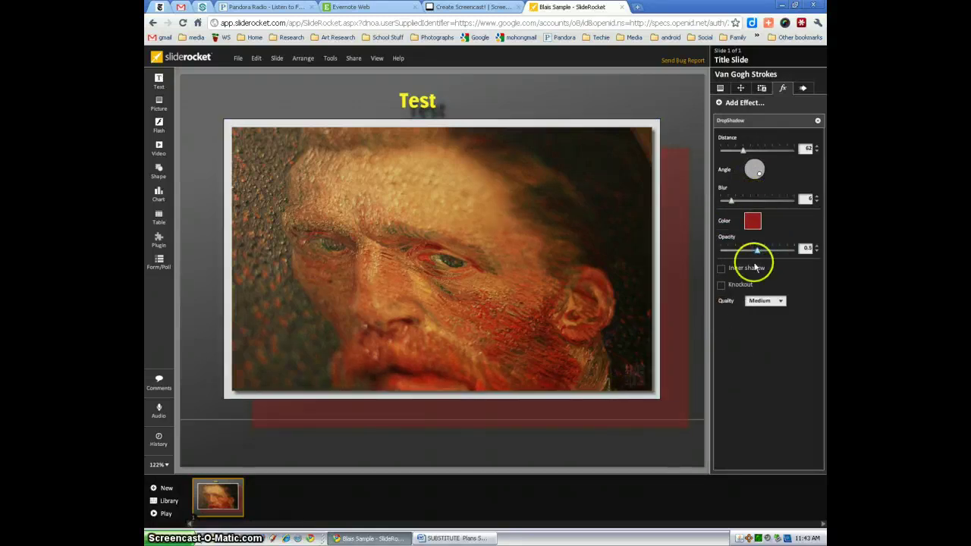
- Replace the picture's drop shadow with a Glow effect
left_click(818, 121)
left_click(734, 104)
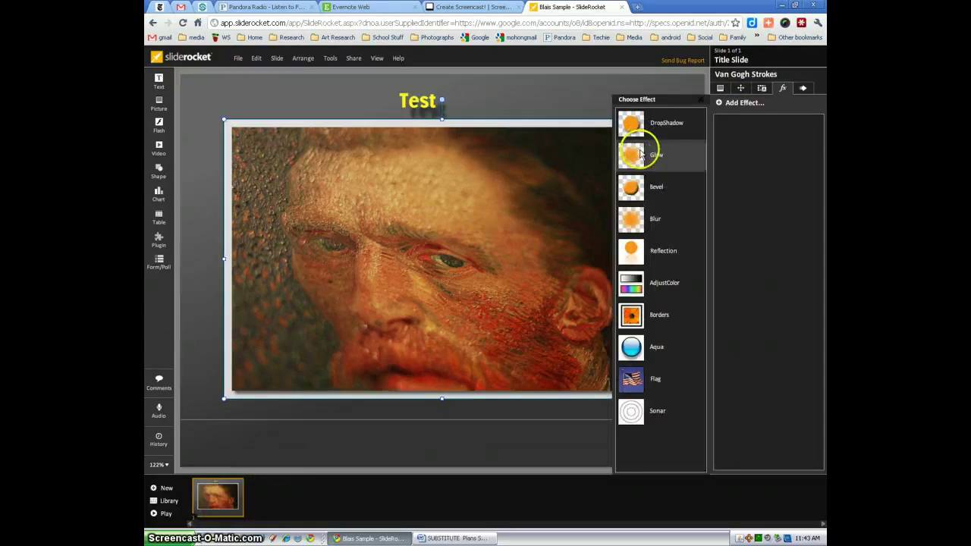
left_click(658, 155)
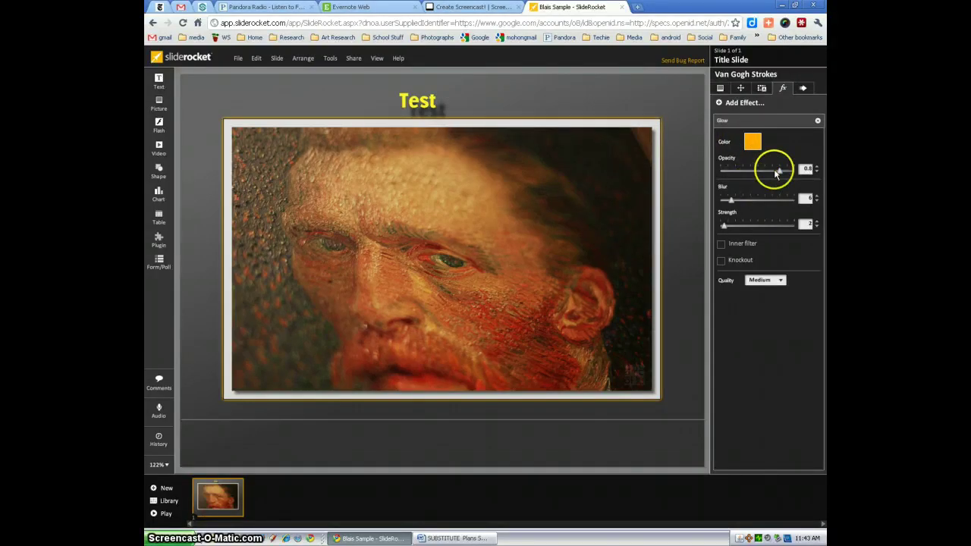
- Replace the Glow effect with a Bevel effect using distance 7, strength 5 and opacity 0.7
left_click(818, 121)
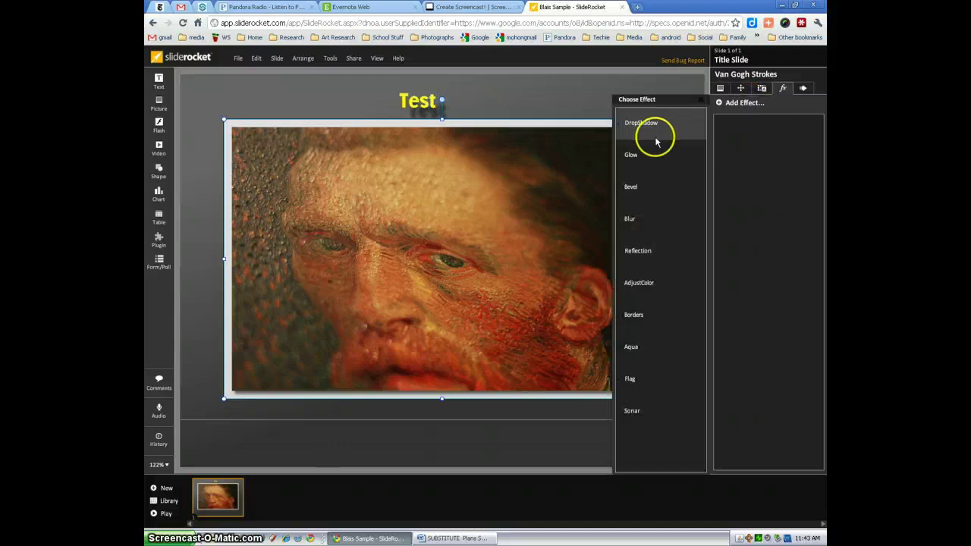
left_click(614, 226)
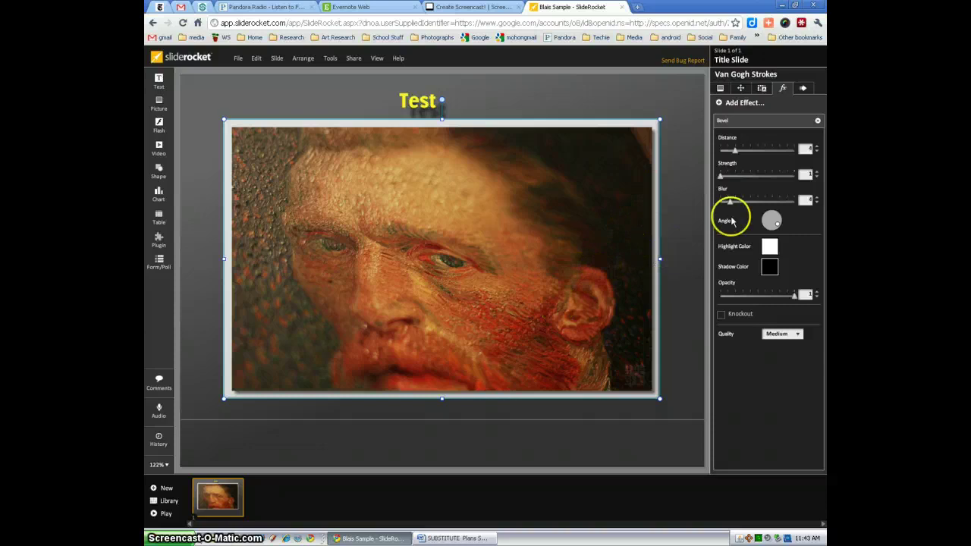
left_click_drag(722, 177, 746, 151)
left_click(702, 199)
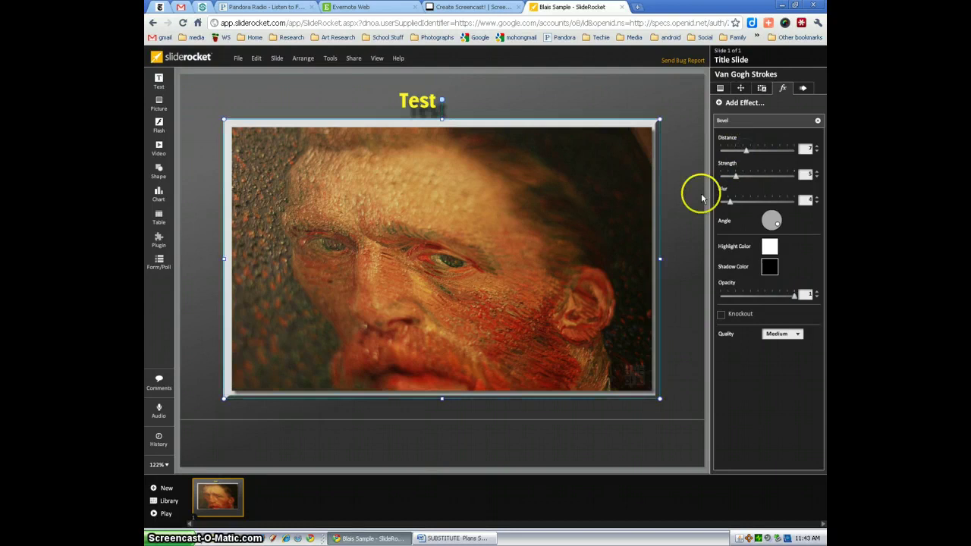
left_click(767, 249)
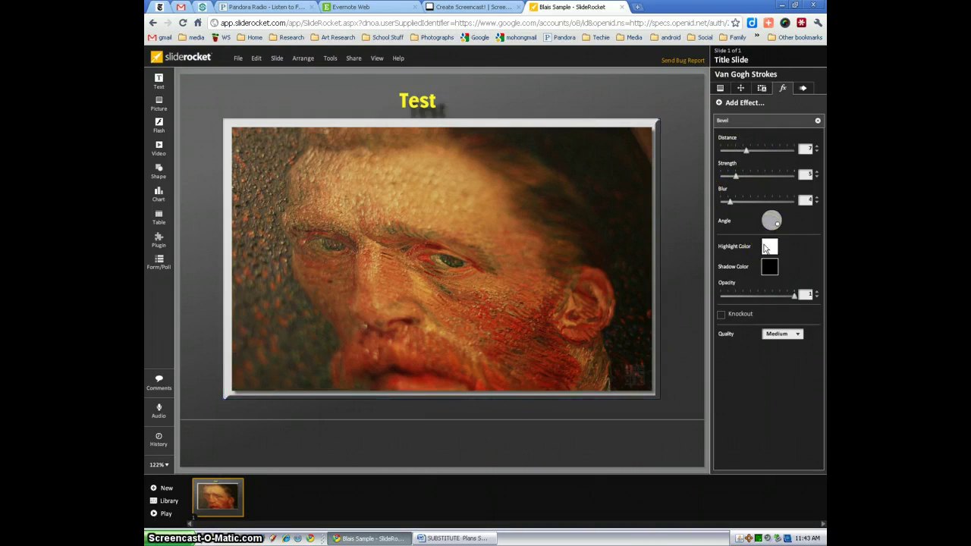
left_click_drag(765, 255, 776, 301)
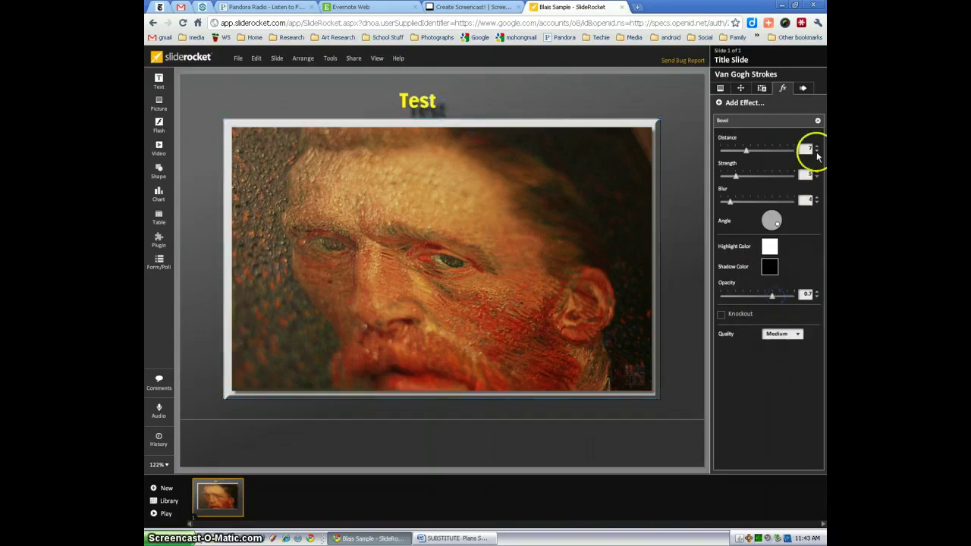
- Replace the Bevel effect with a Blur effect and set its BlurX to 15
left_click(818, 122)
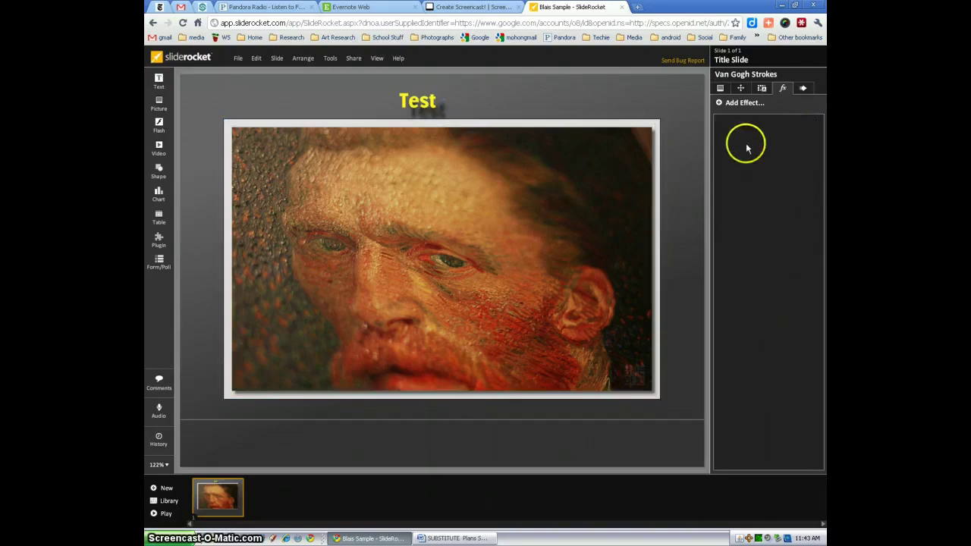
left_click(625, 174)
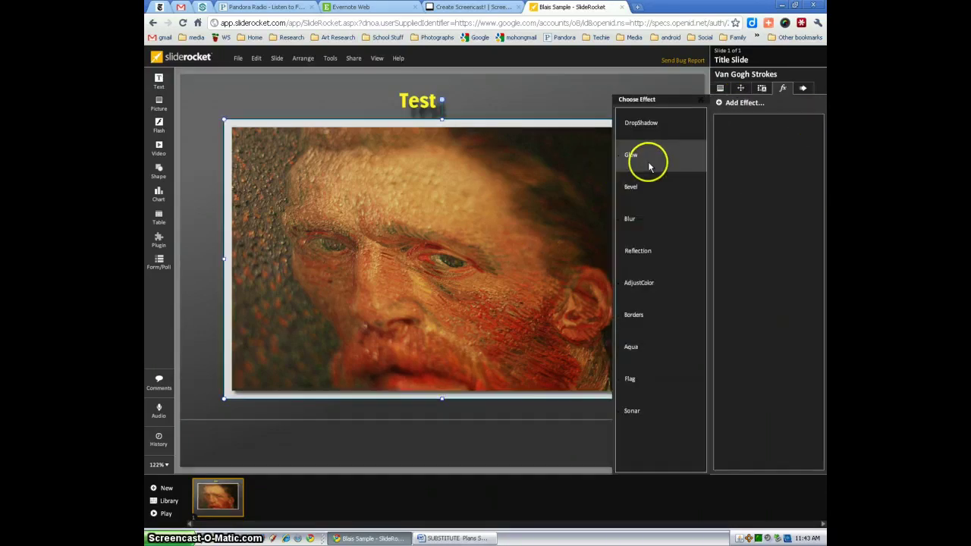
left_click(640, 220)
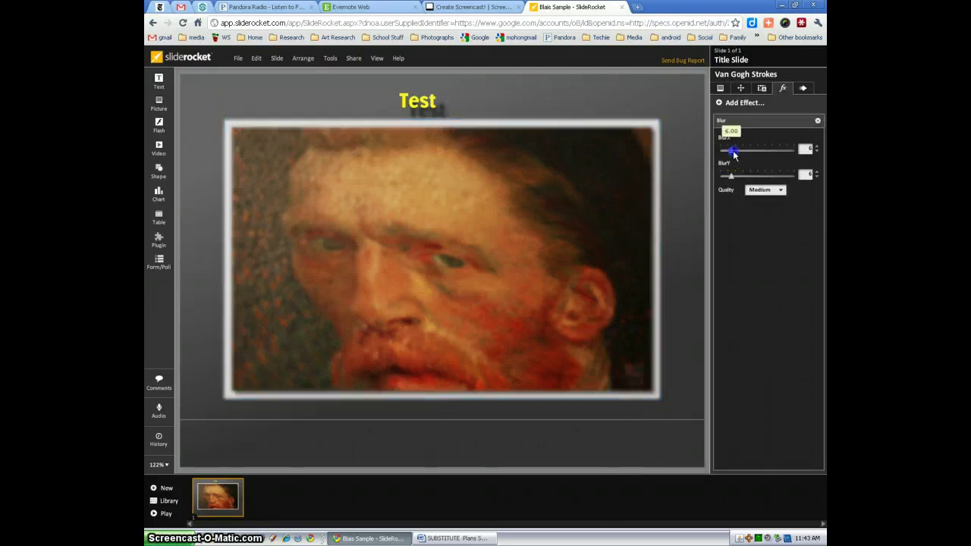
left_click_drag(734, 154, 751, 154)
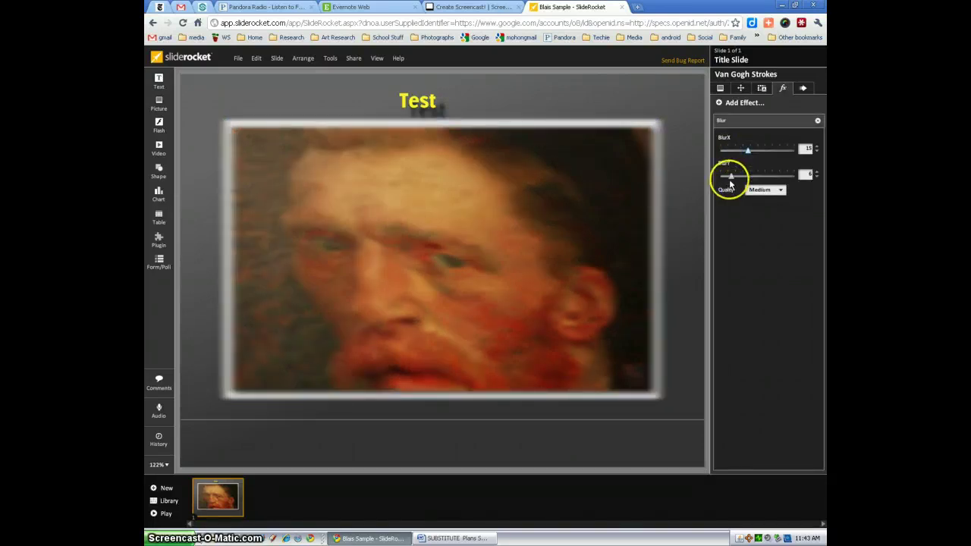
- View the quality options available for the Blur effect
left_click(818, 122)
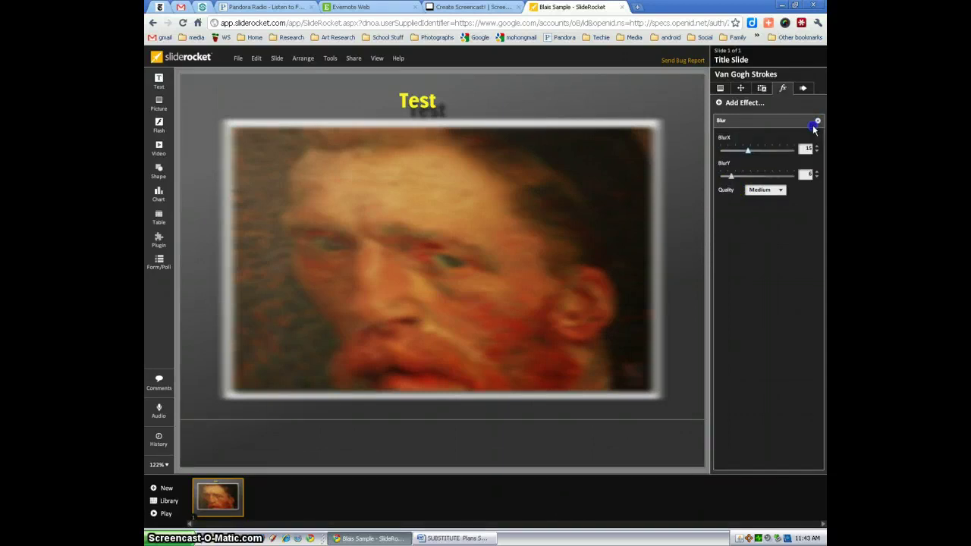
left_click(766, 190)
left_click(755, 220)
left_click(780, 191)
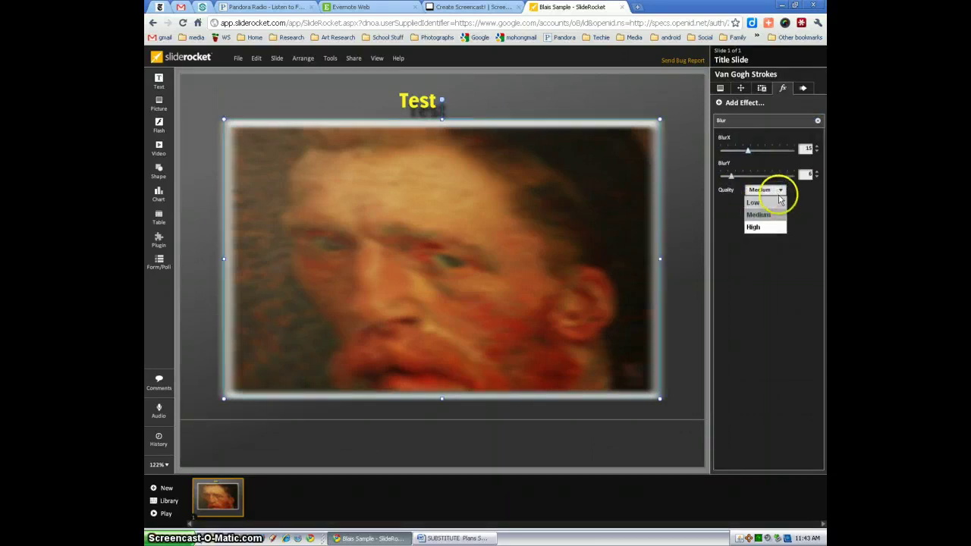
left_click(804, 187)
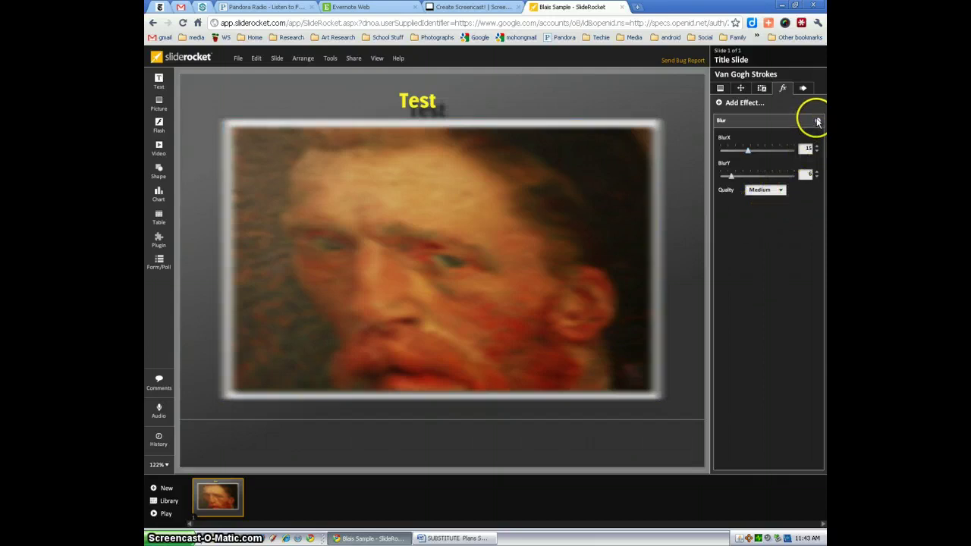
- Replace the picture's Blur effect with a Reflection effect
left_click(818, 123)
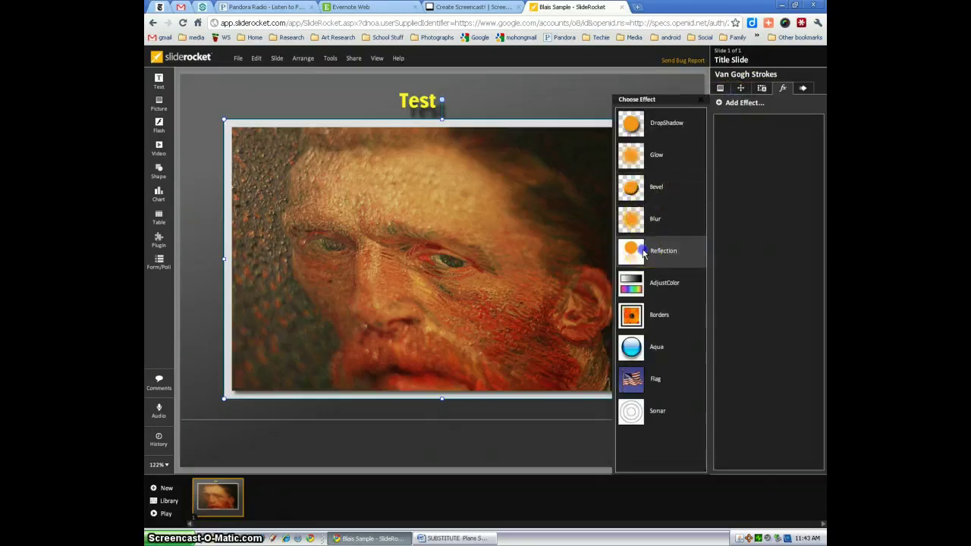
left_click(643, 254)
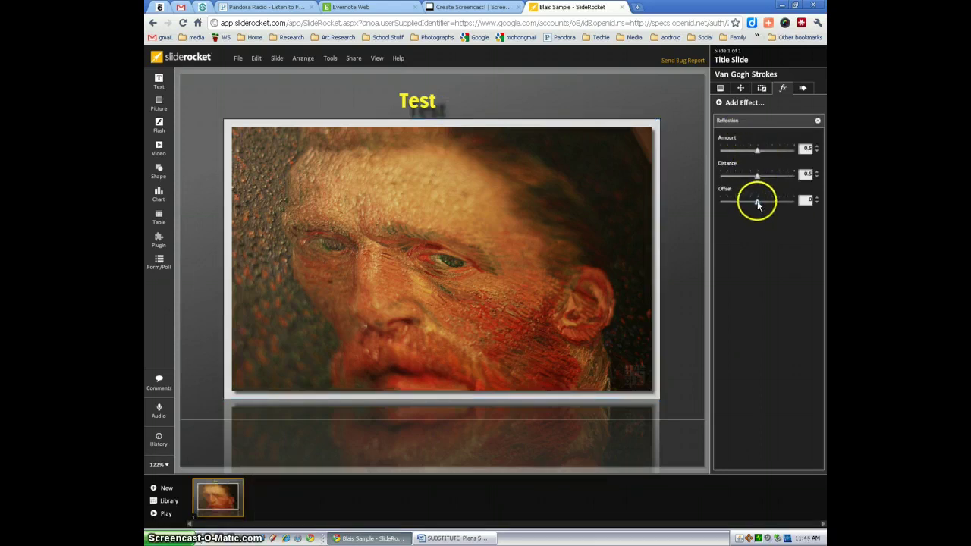
- Replace the picture's Reflection effect with an AdjustColor effect and set its contrast to 0.4
left_click(819, 121)
left_click(745, 104)
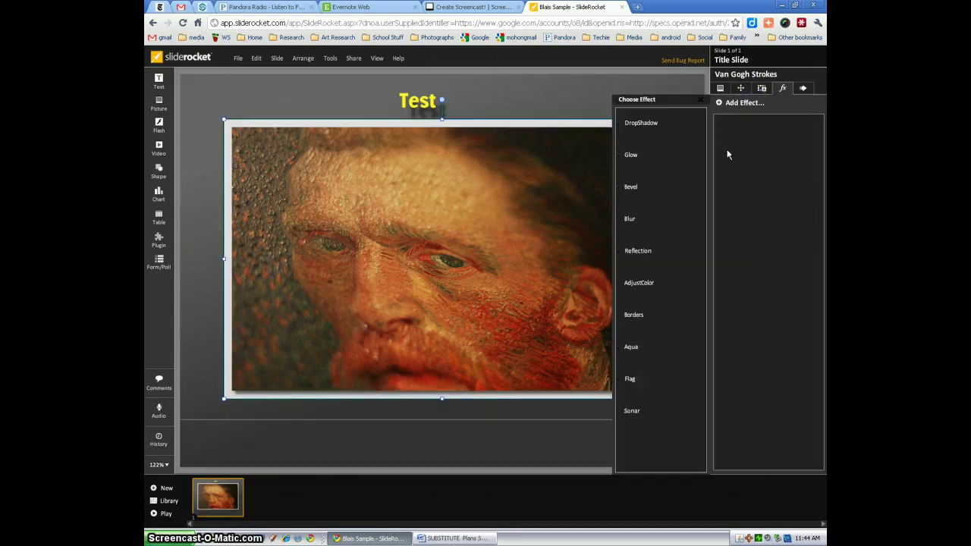
left_click(652, 283)
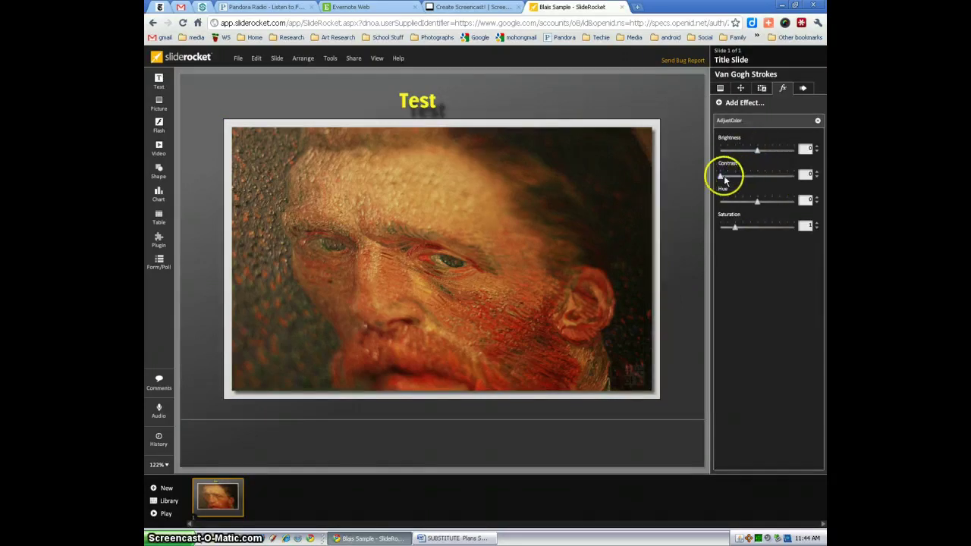
left_click_drag(725, 179, 726, 179)
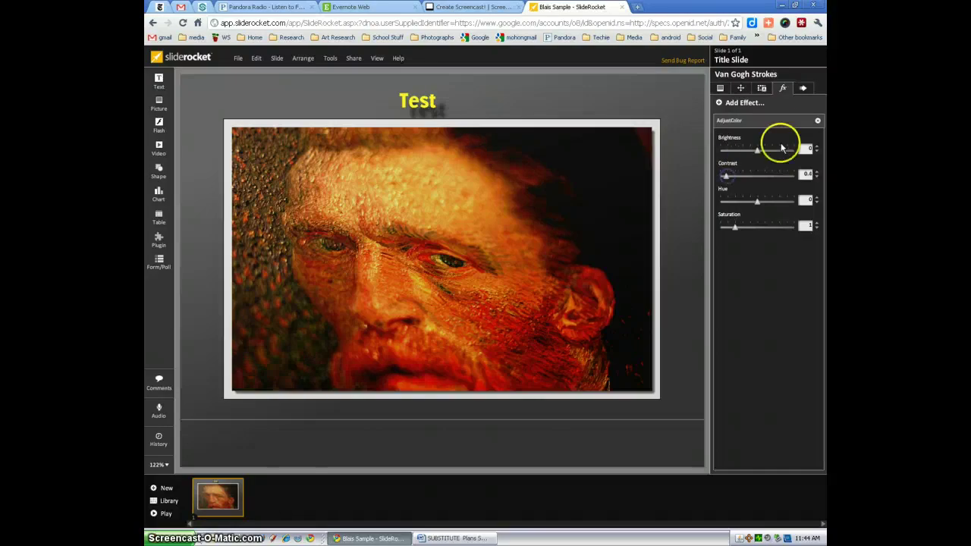
- Replace the AdjustColor effect with a Borders effect using the Torn Edges preset style
left_click(817, 122)
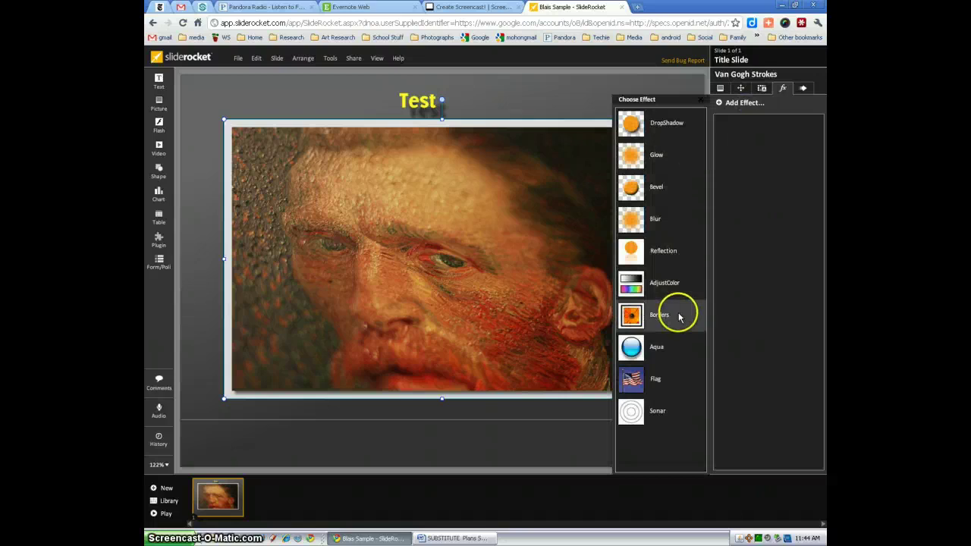
left_click(671, 320)
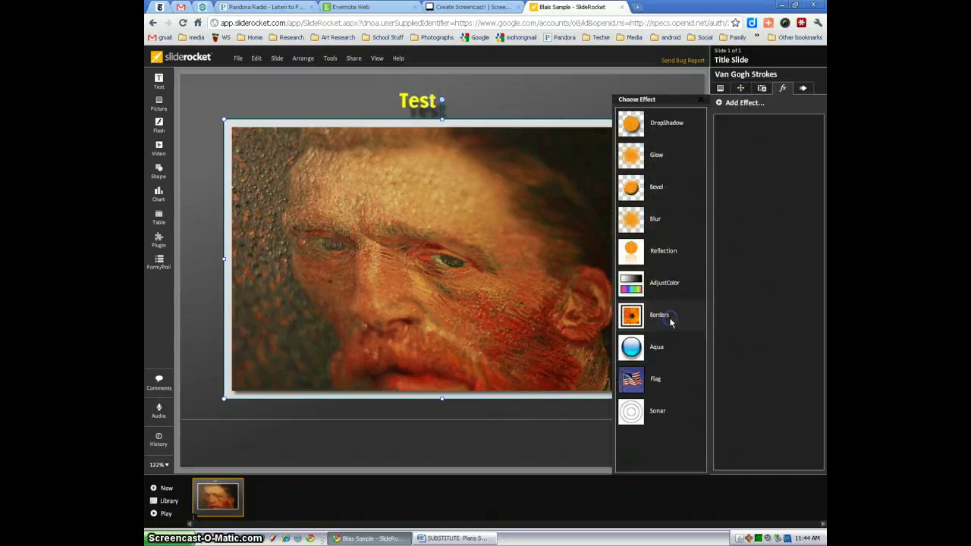
left_click(660, 313)
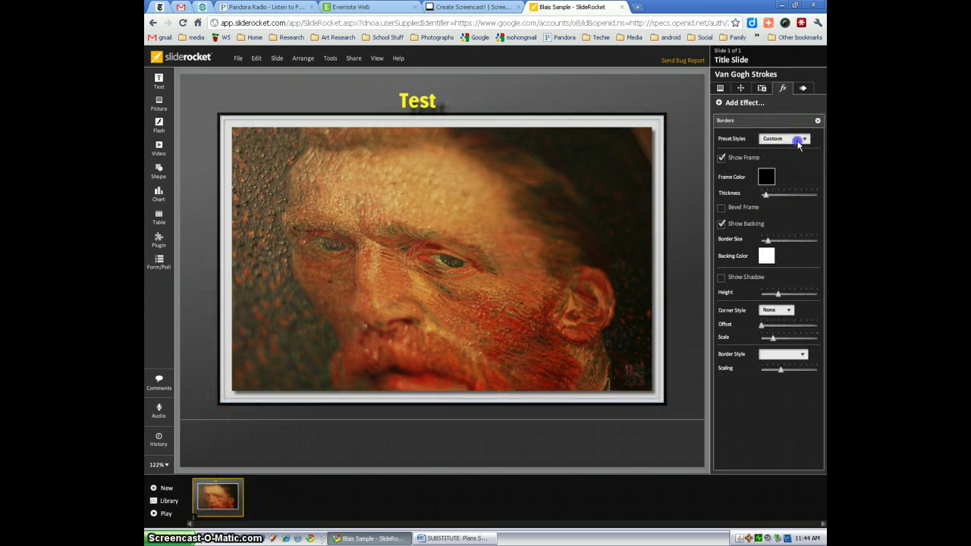
left_click(798, 139)
left_click(780, 189)
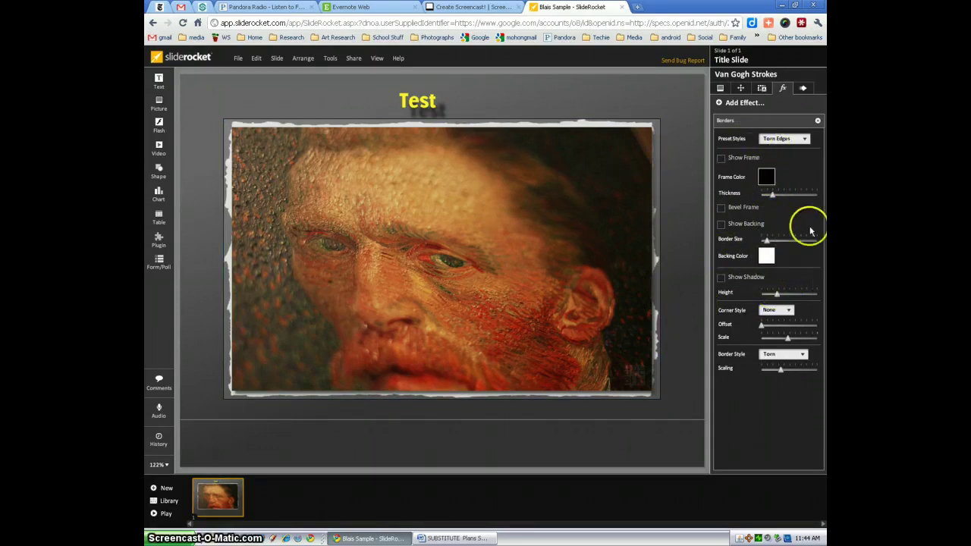
- Replace the picture's Borders effect with an Aqua effect
left_click(818, 123)
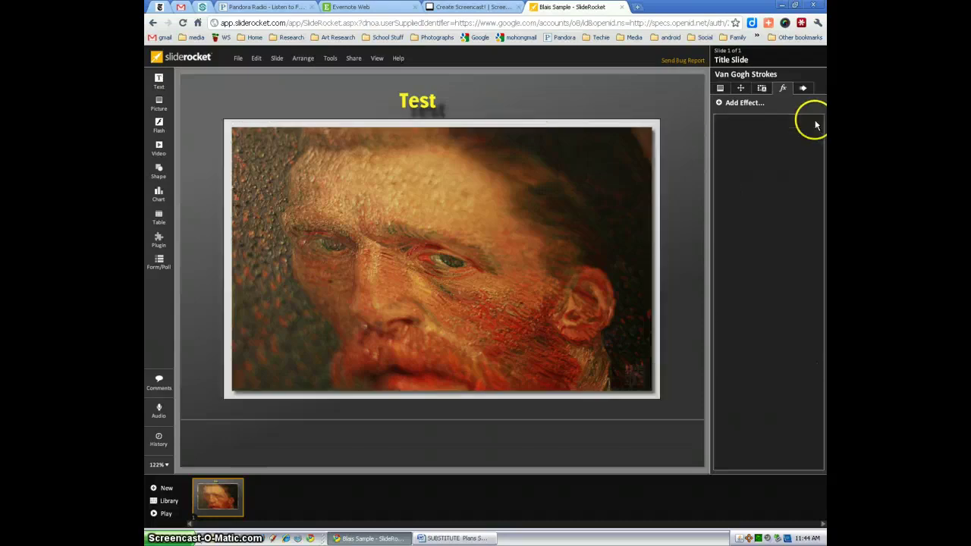
left_click(730, 104)
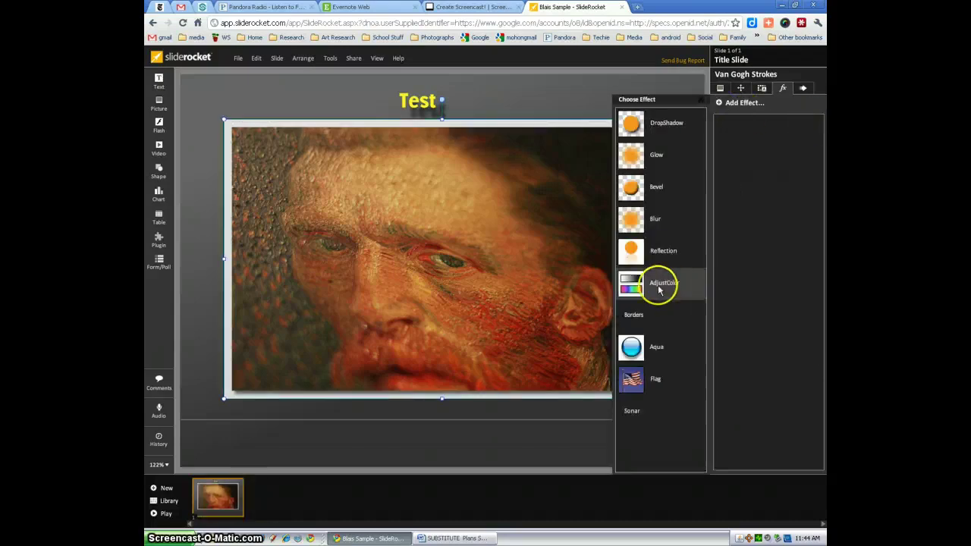
left_click(652, 348)
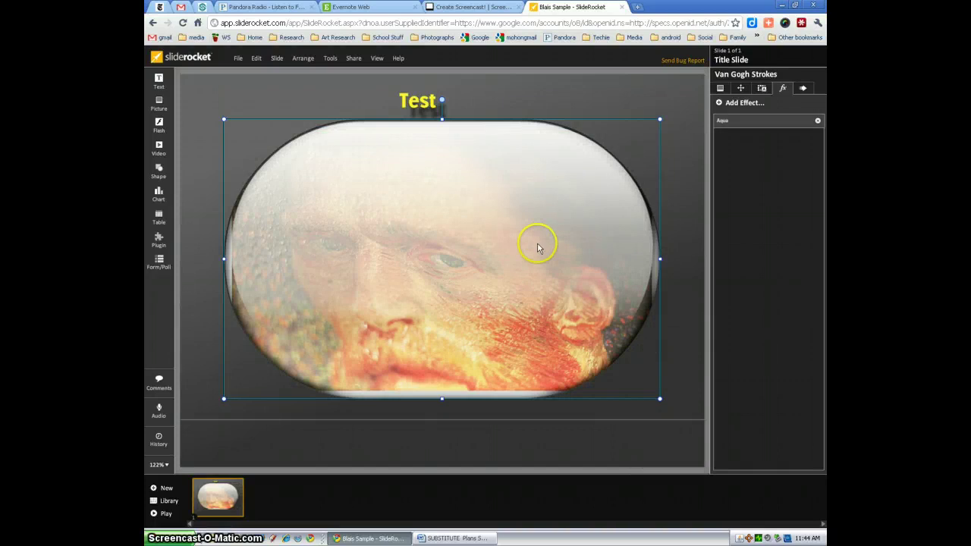
- Replace the picture's Aqua effect with a Flag effect
left_click(818, 121)
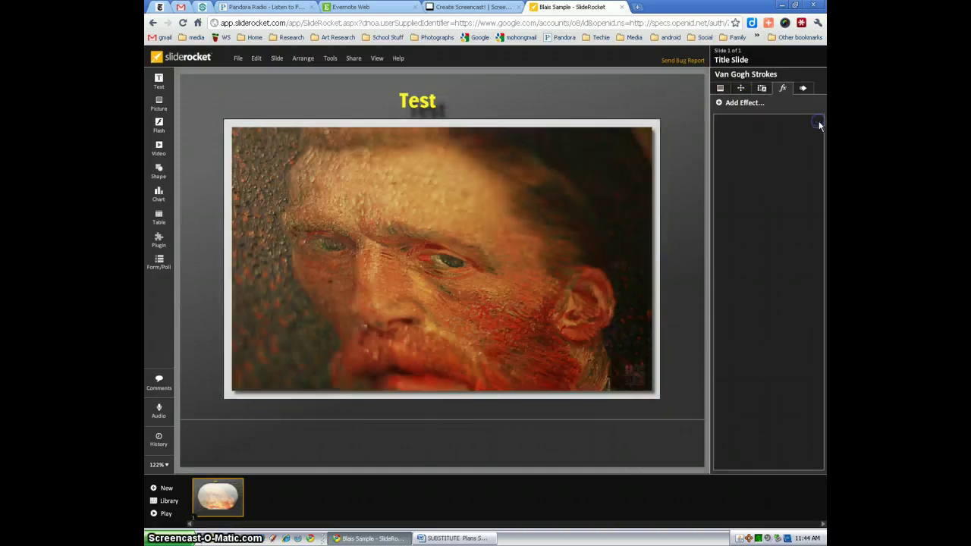
left_click(746, 107)
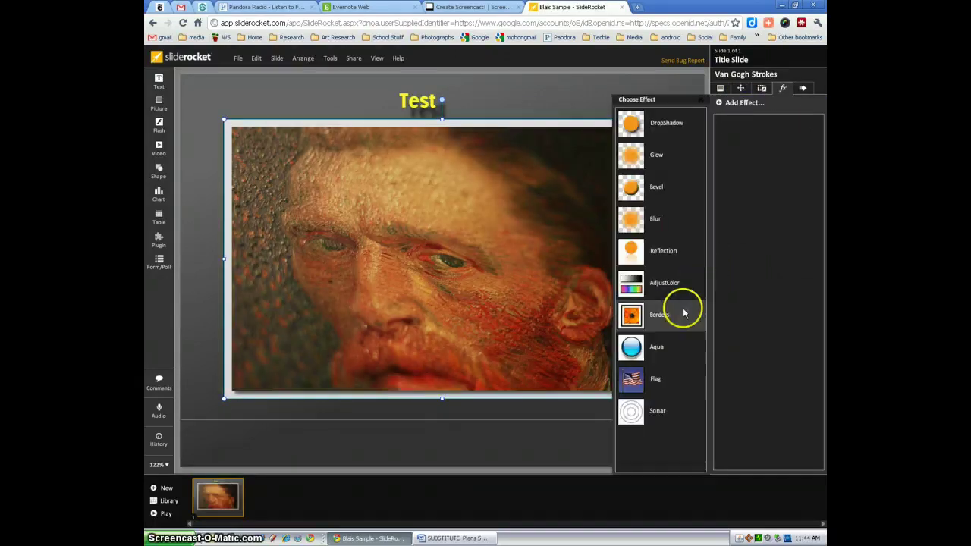
left_click(652, 381)
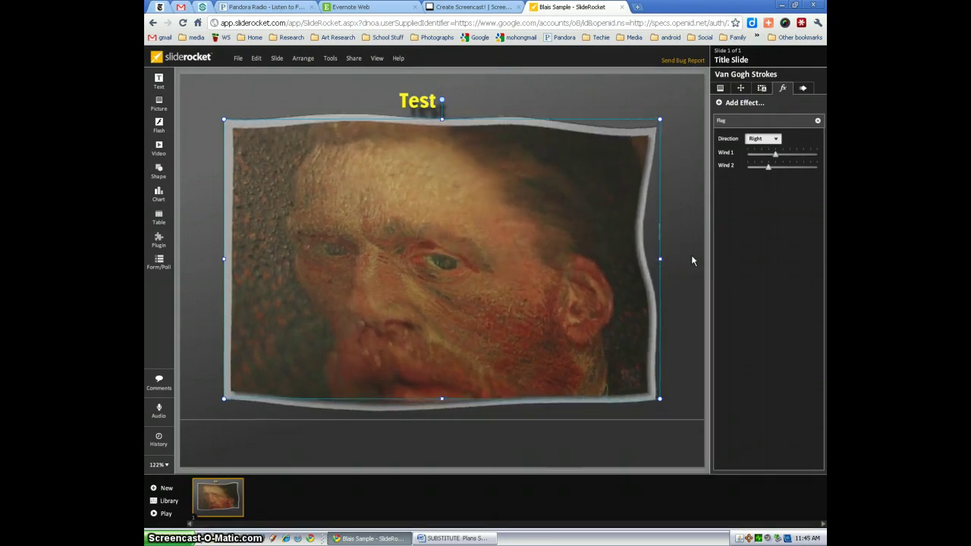
left_click(553, 223)
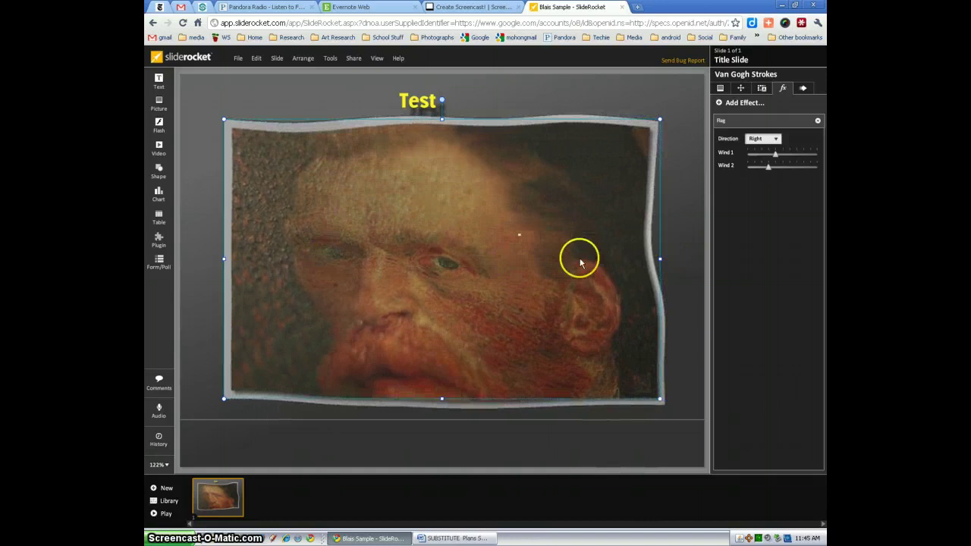
- Set the Flag effect's direction to Up and adjust its wind strength
left_click(774, 141)
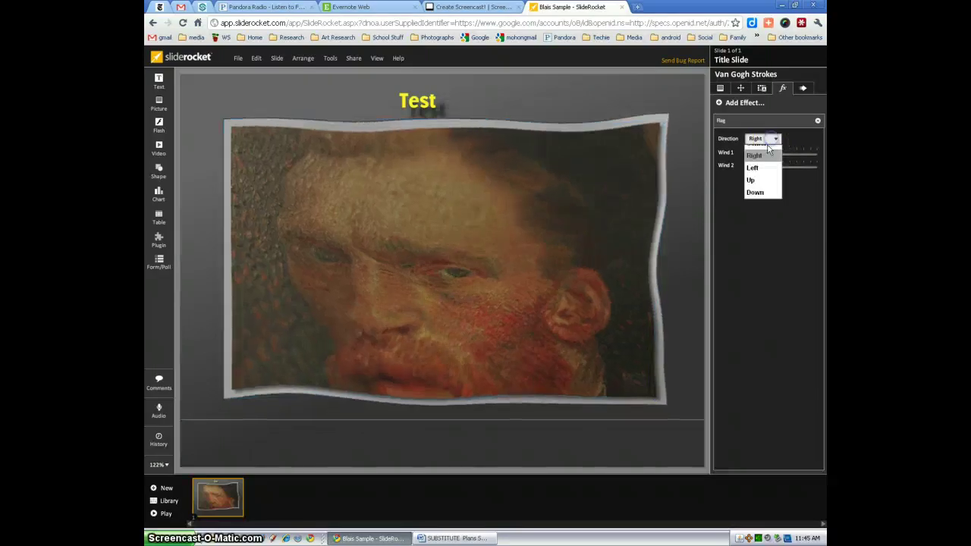
left_click(759, 190)
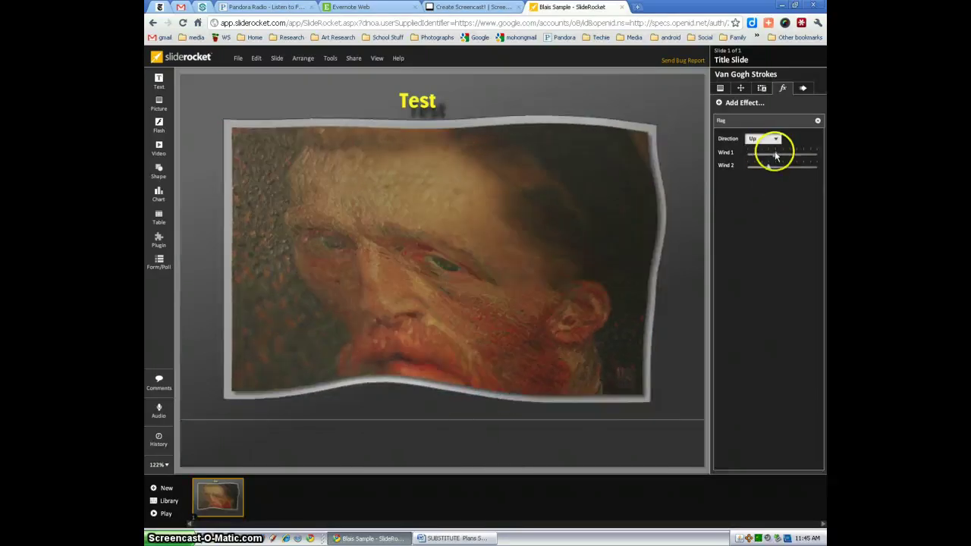
mouse_move(776, 153)
left_mouse_down()
mouse_move(807, 155)
mouse_move(770, 168)
mouse_move(787, 167)
left_mouse_up()
- Replace the Flag effect with a Sonar effect and set its color to blue
left_click(818, 122)
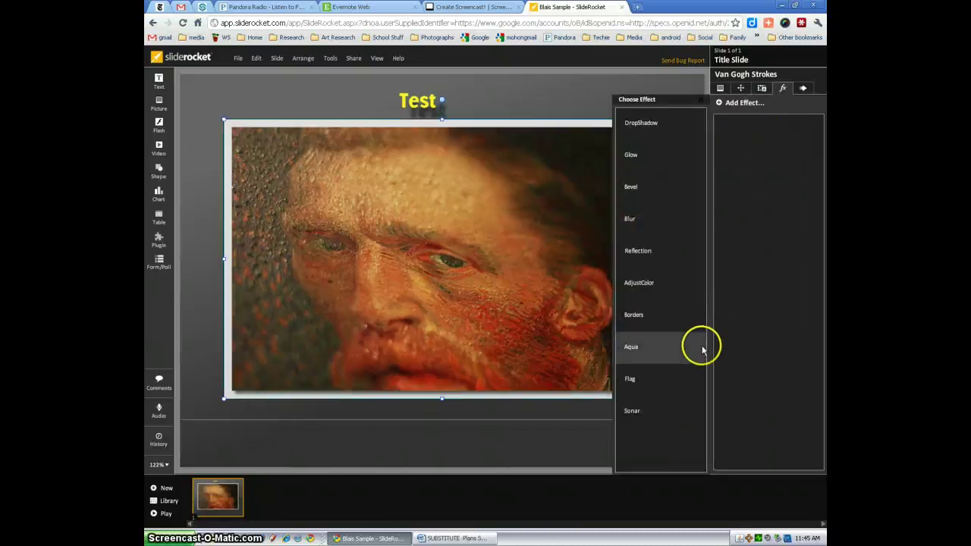
left_click(647, 414)
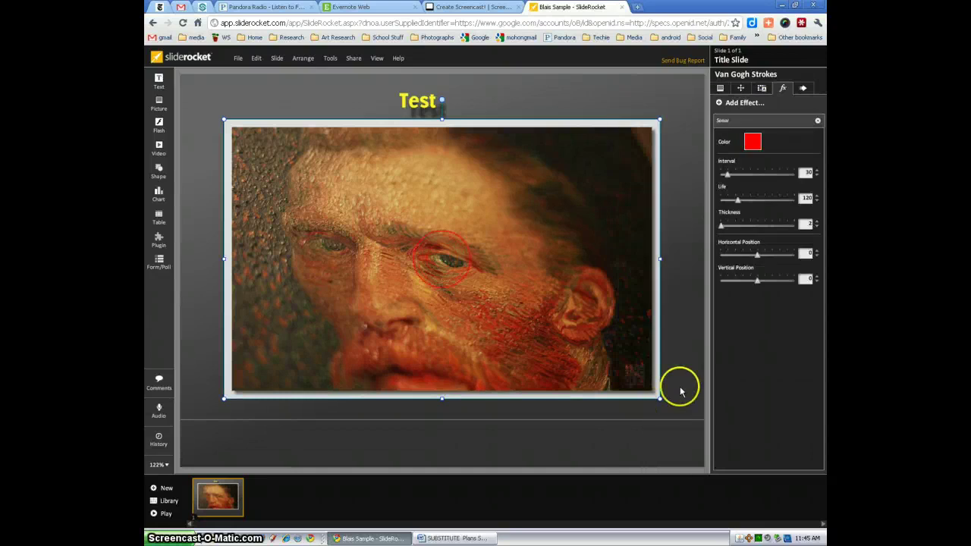
left_click(752, 144)
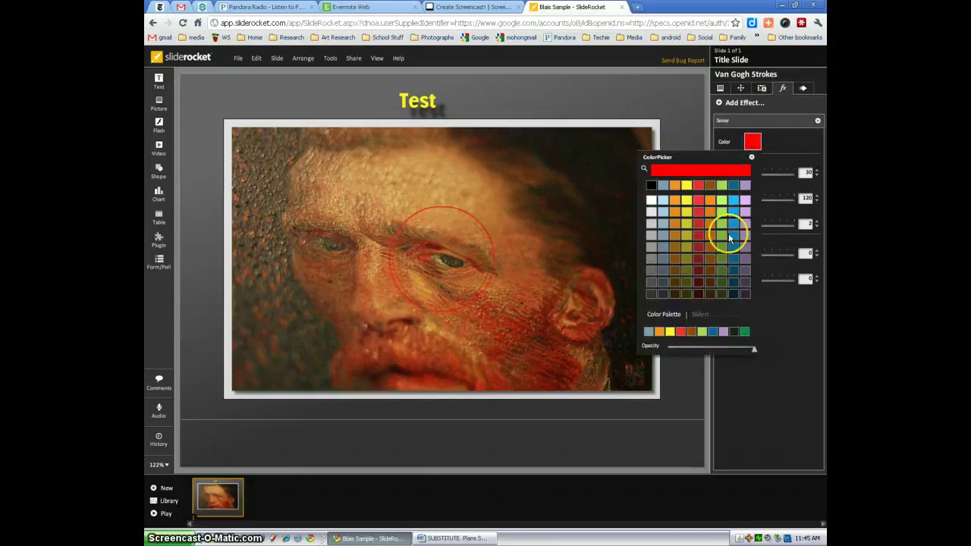
left_click(735, 235)
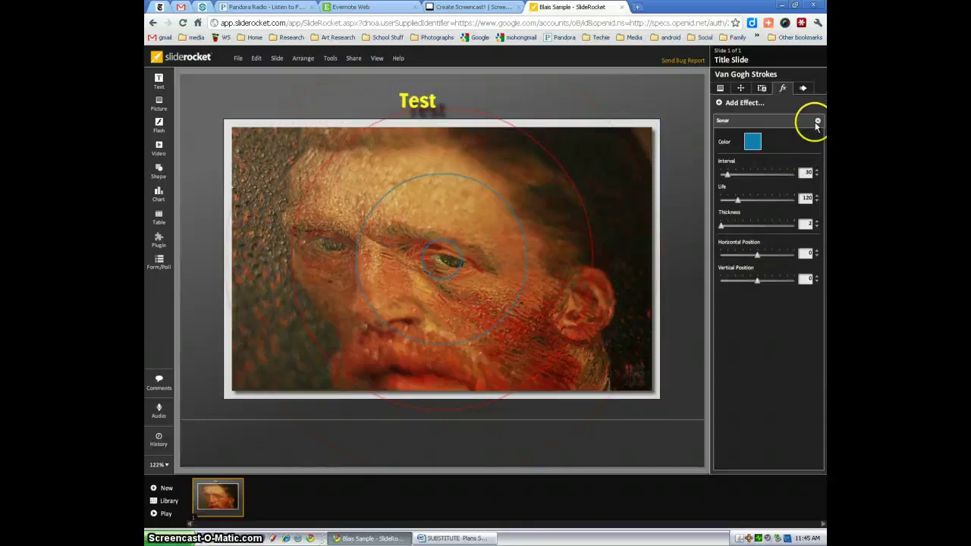
- Remove the Sonar effect from the picture and select the picture on the slide
mouse_move(818, 121)
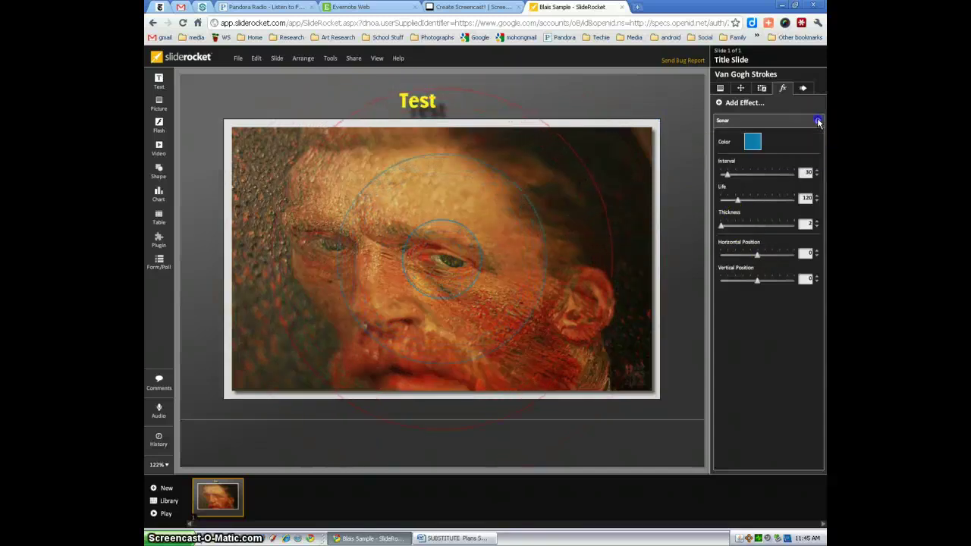
left_click(818, 121)
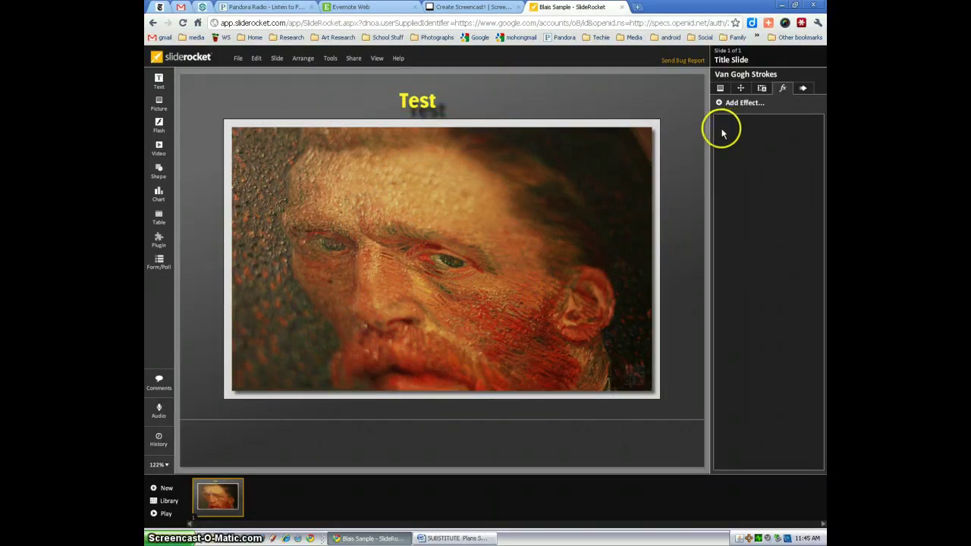
left_click(567, 186)
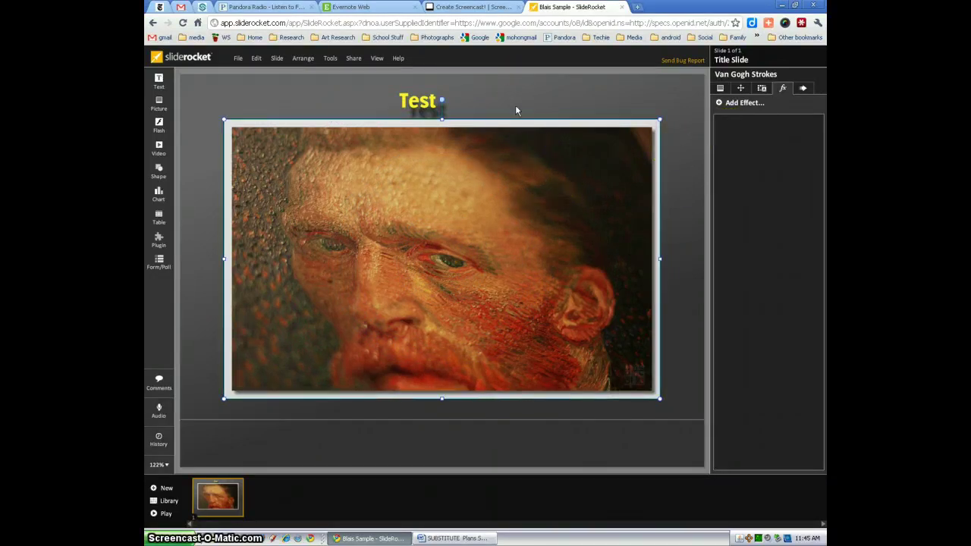